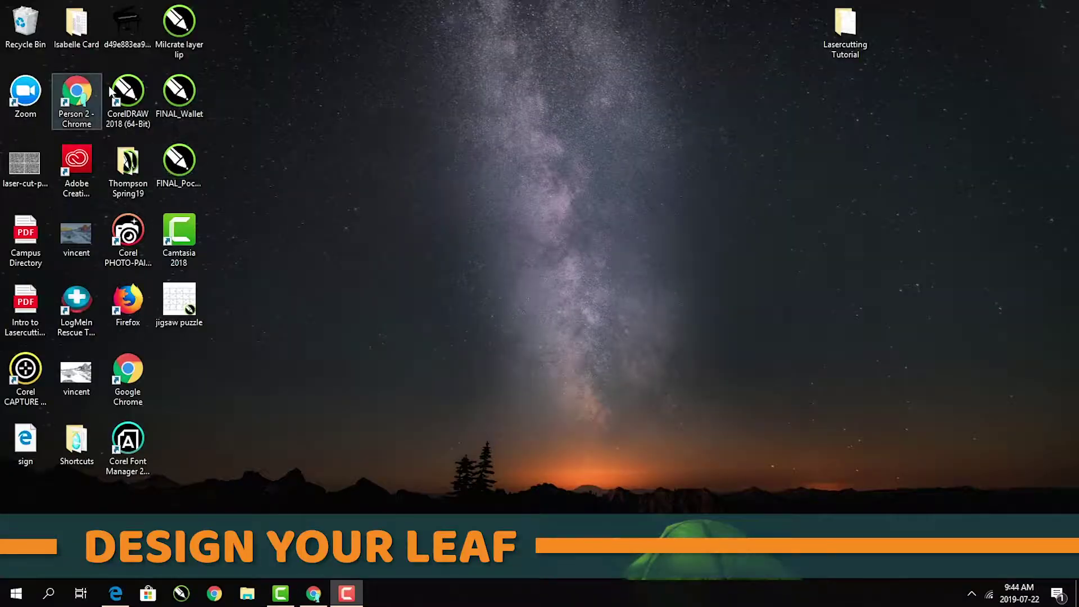
Launch CorelDRAW and create a blank 24 × 12 inch RGB document named Lasercutting_tutorial_video.
double_click(125, 93)
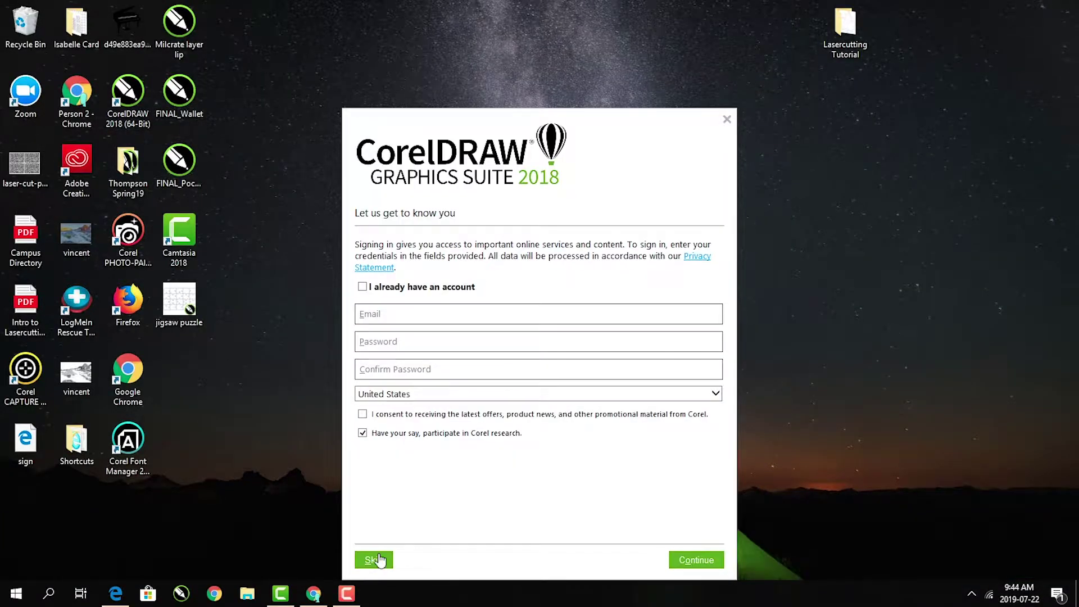
click(375, 560)
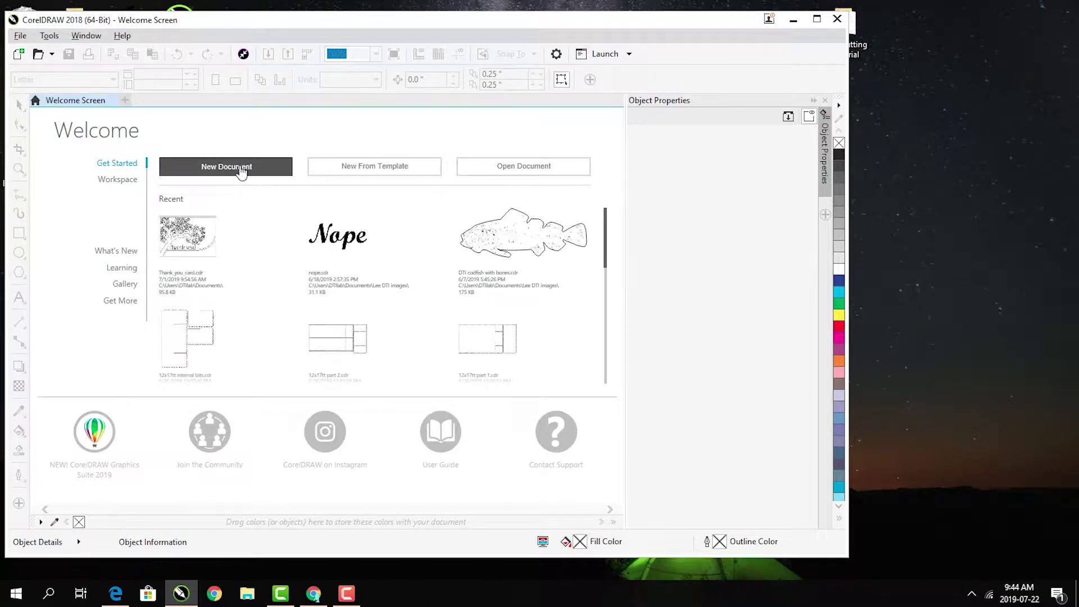
click(241, 171)
key(BackSpace)
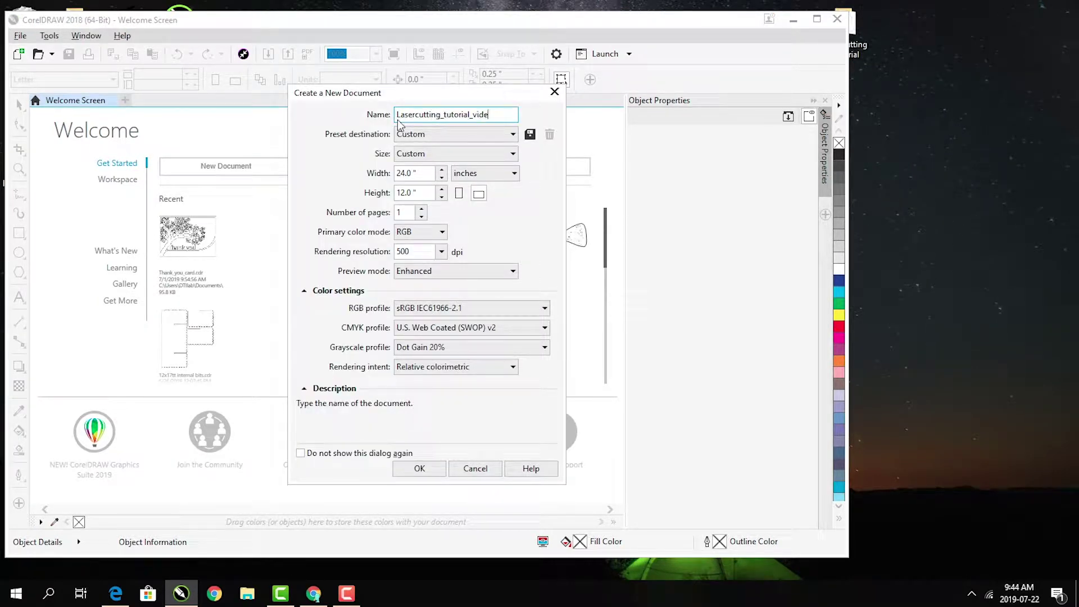
click(405, 173)
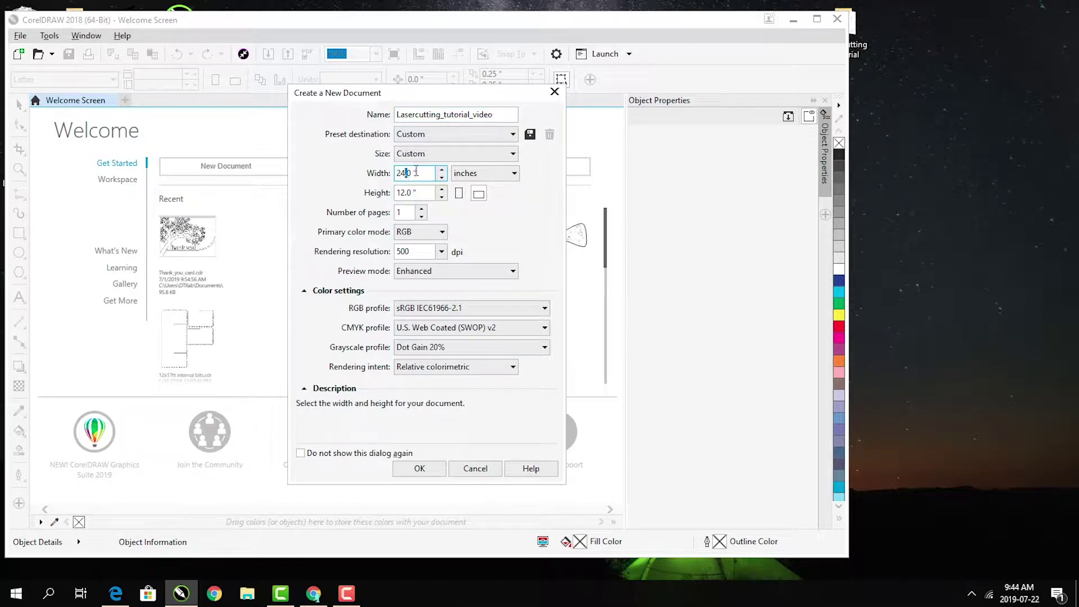
click(419, 188)
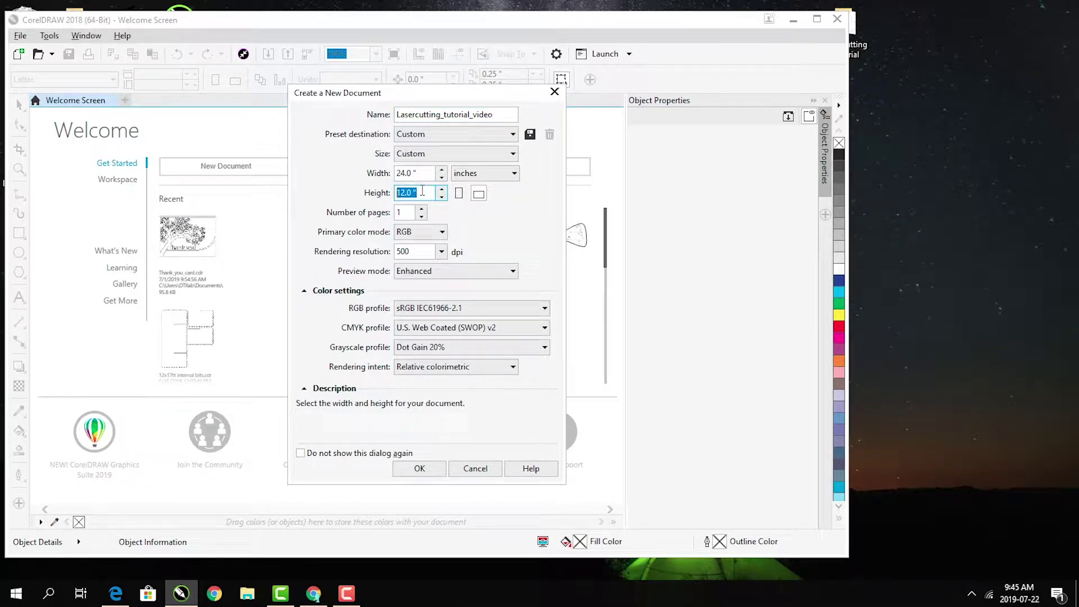
click(416, 233)
click(412, 245)
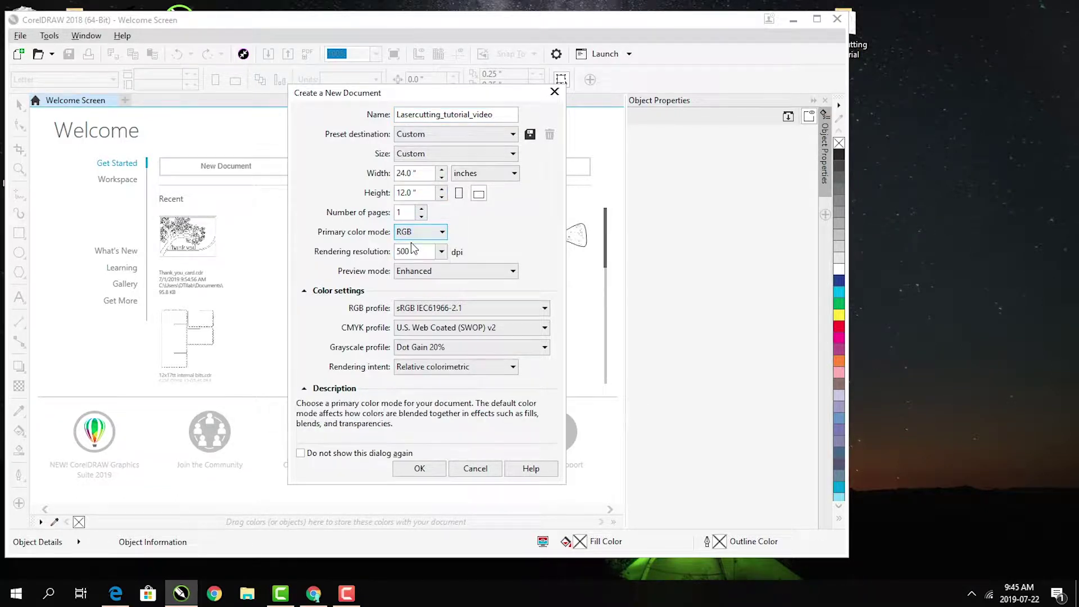
click(420, 470)
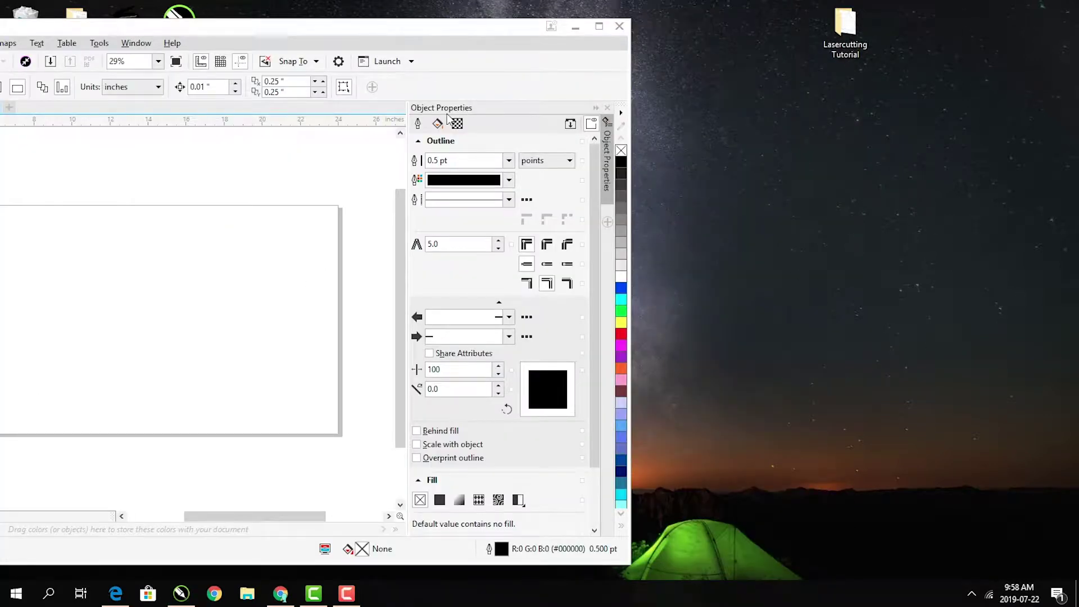
Drop the Leaf JPEG from the Lasercutting Tutorial folder onto the page, then minimize Explorer.
double_click(841, 26)
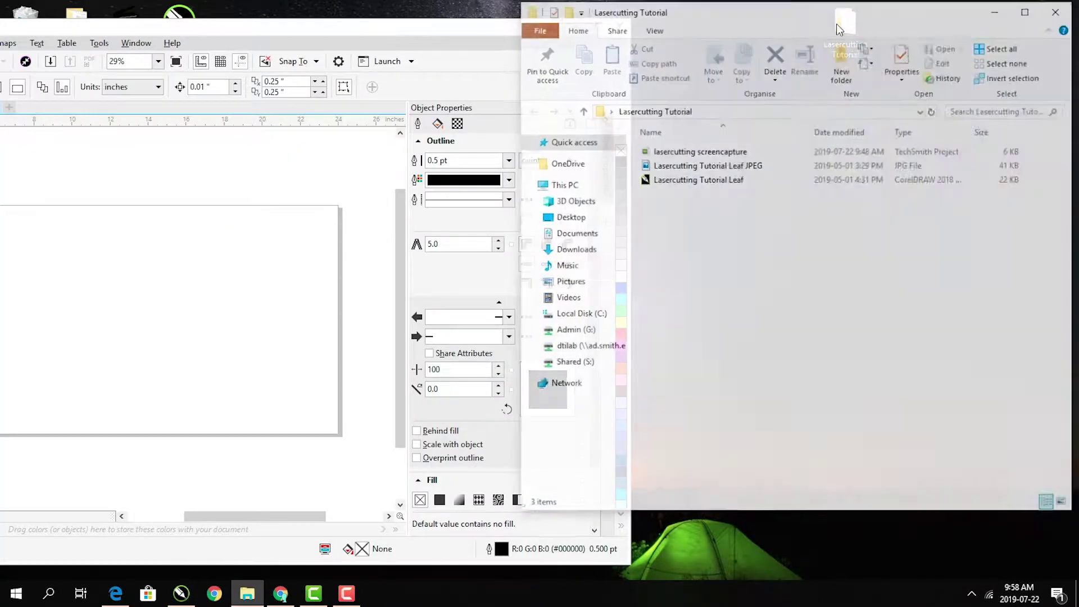
click(737, 167)
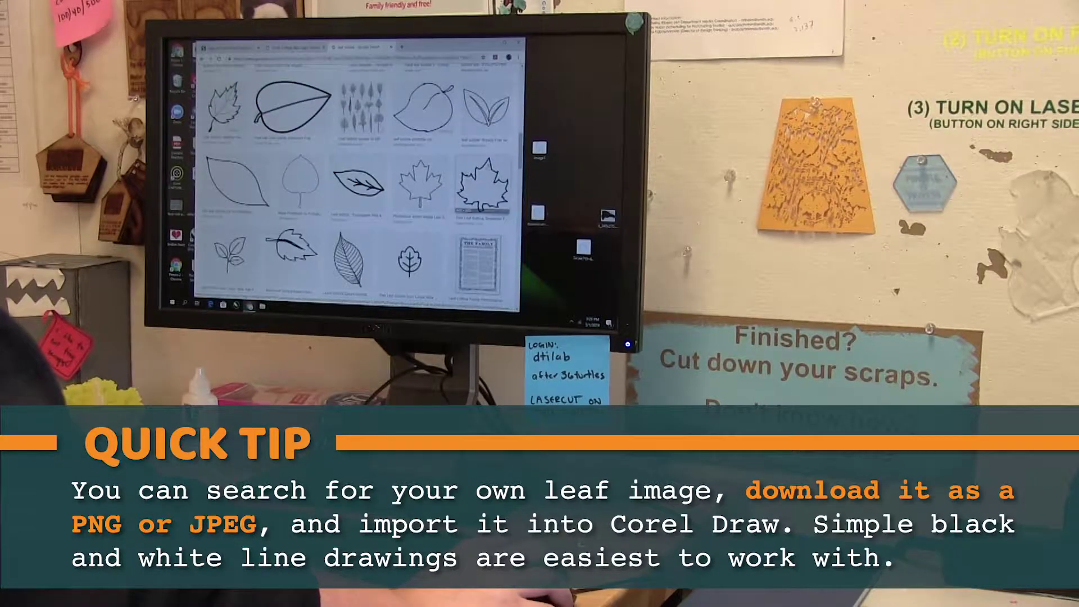
click(482, 186)
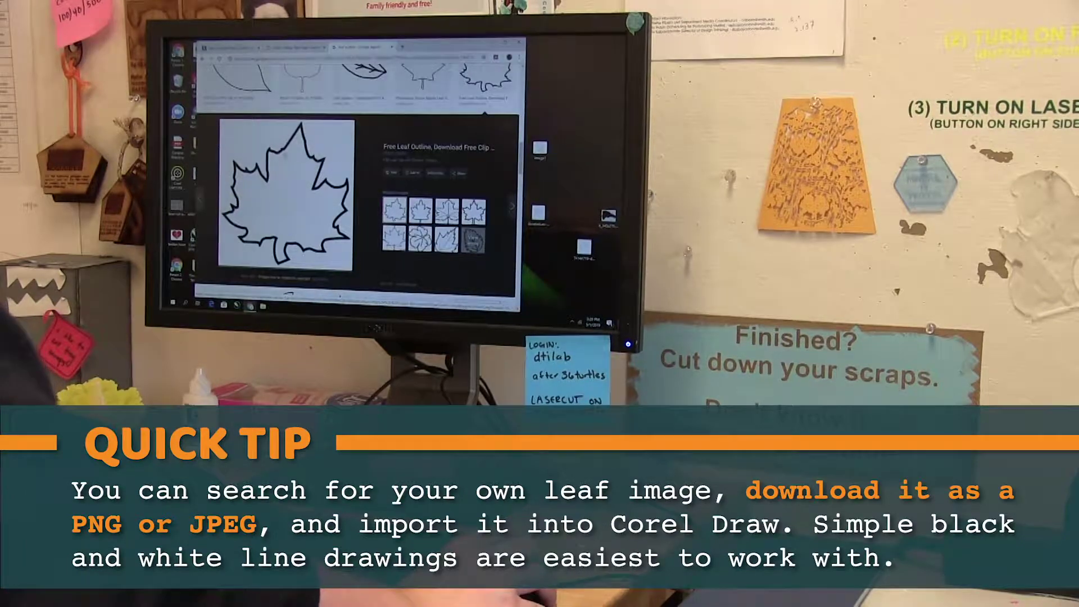
drag(287, 194, 584, 109)
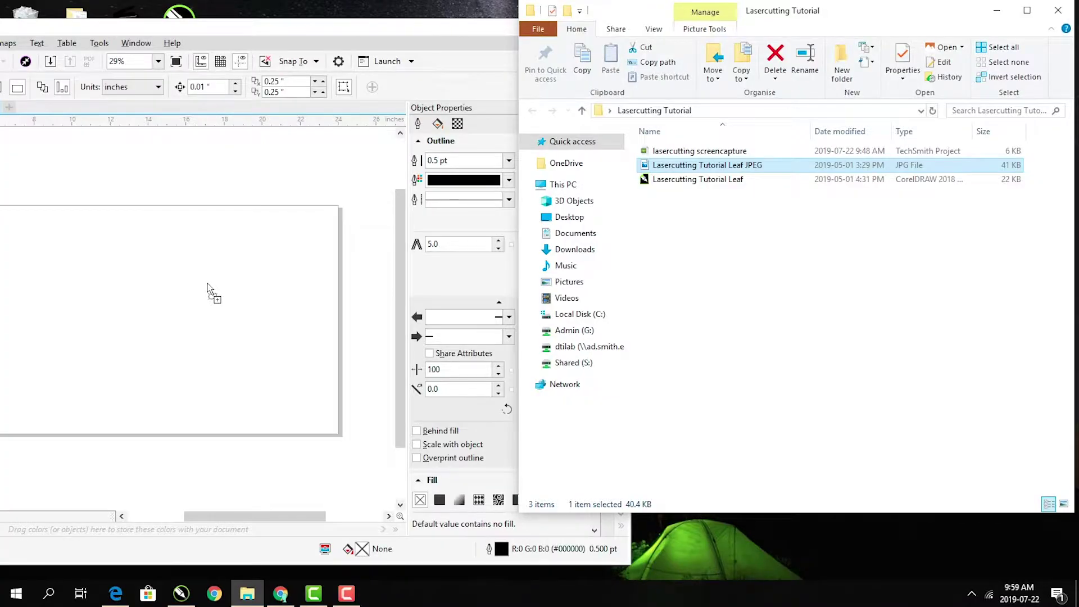
drag(207, 291, 208, 290)
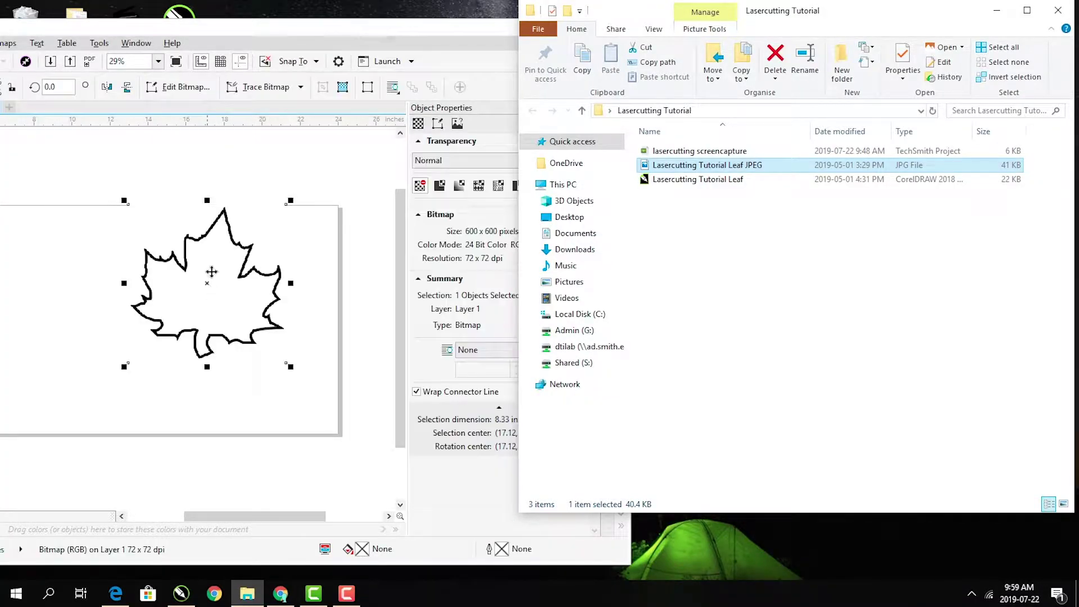
click(995, 17)
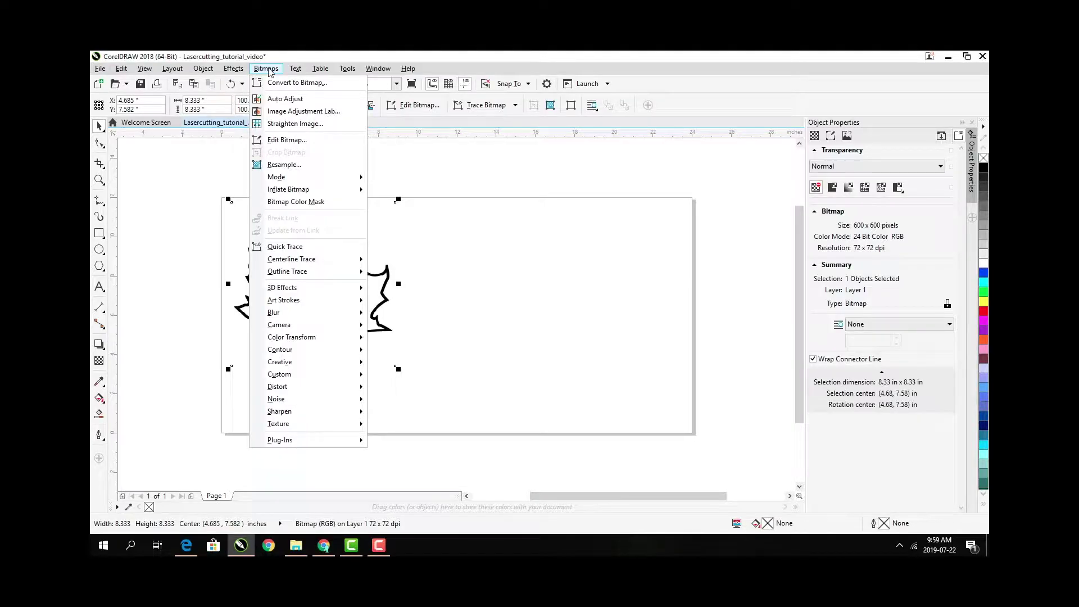
Centerline-trace the leaf bitmap as a Line Drawing with the Smoothing slider raised.
mouse_move(357, 260)
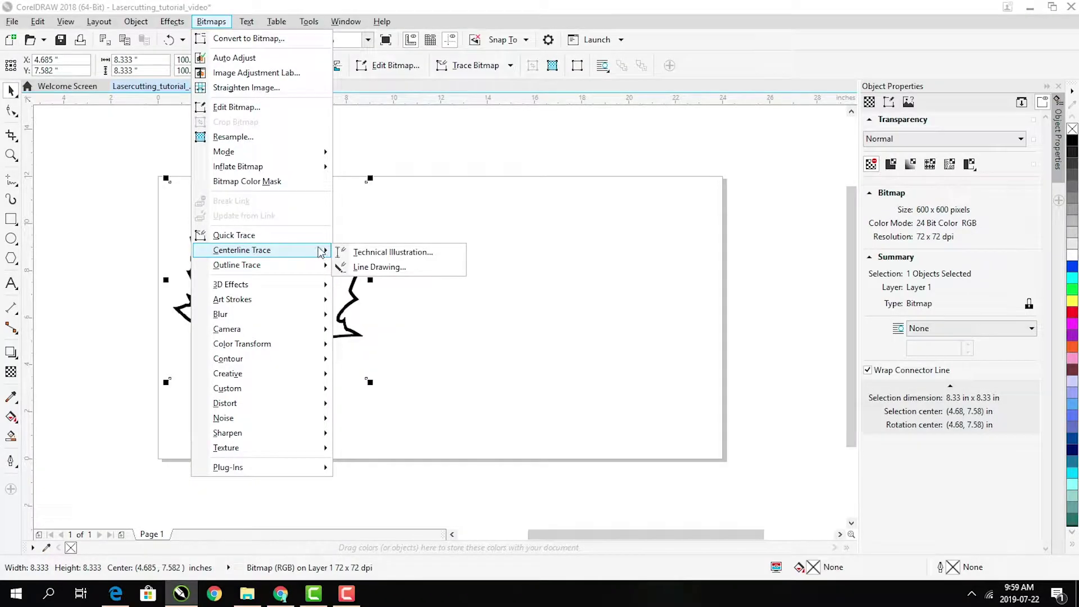
click(353, 267)
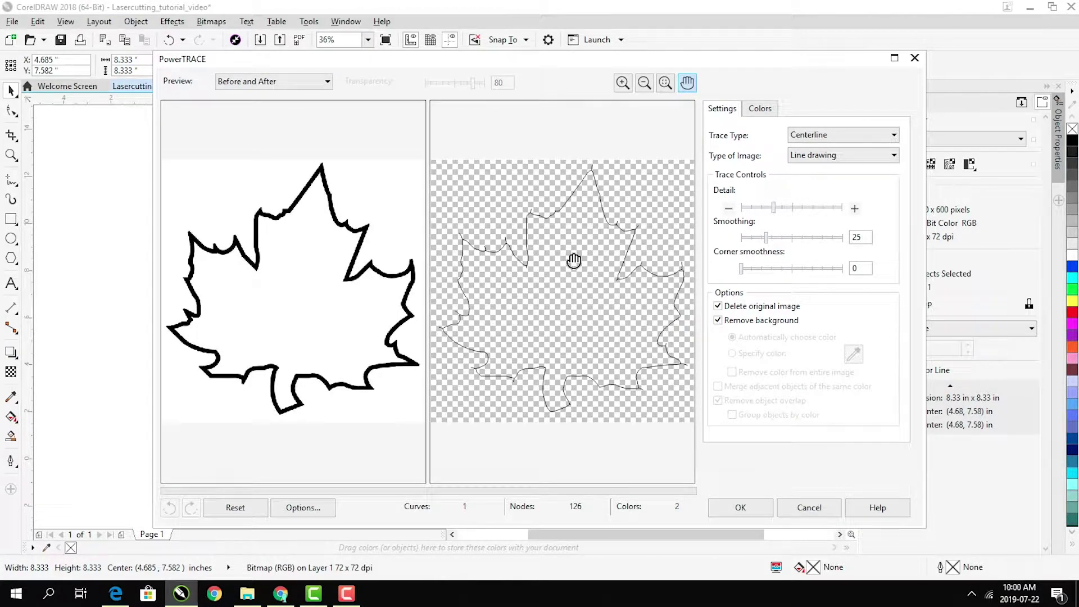
drag(766, 237, 807, 238)
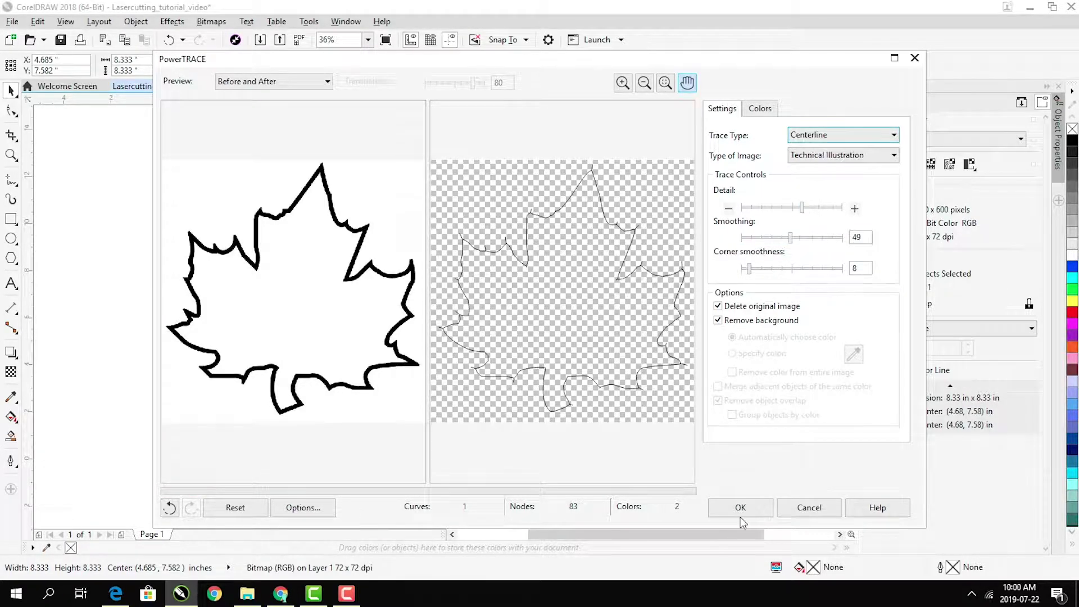
click(741, 508)
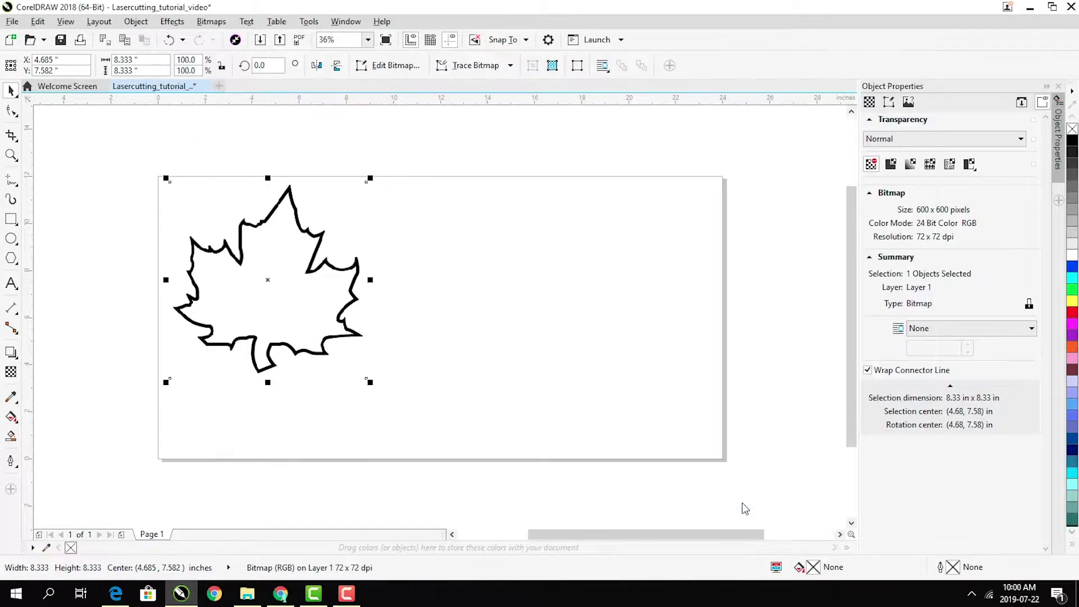
Set the traced leaf's outline width to Hairline in Object Properties.
click(406, 65)
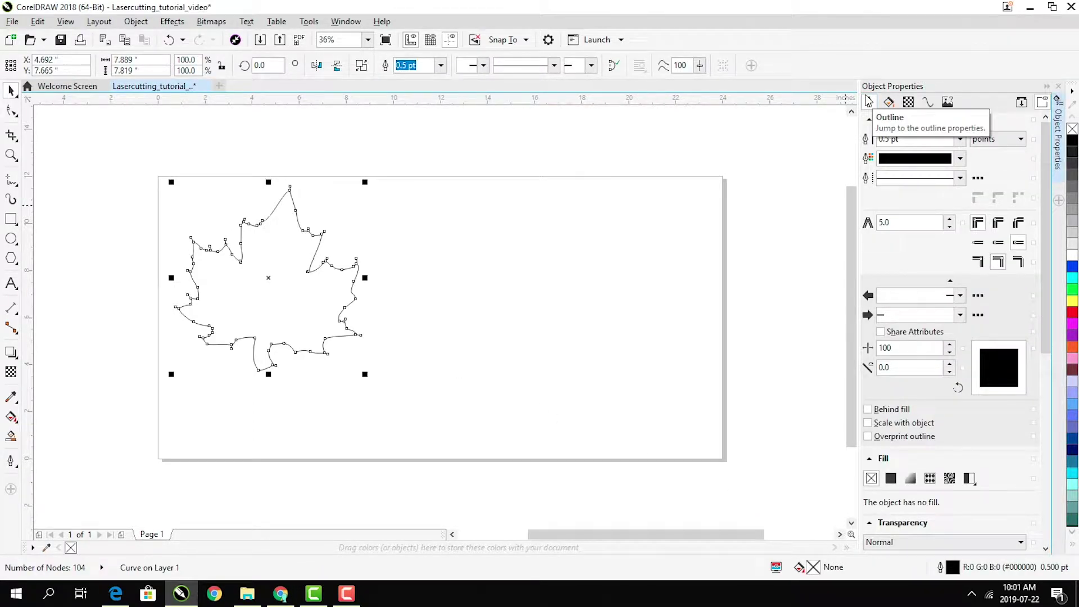
click(960, 139)
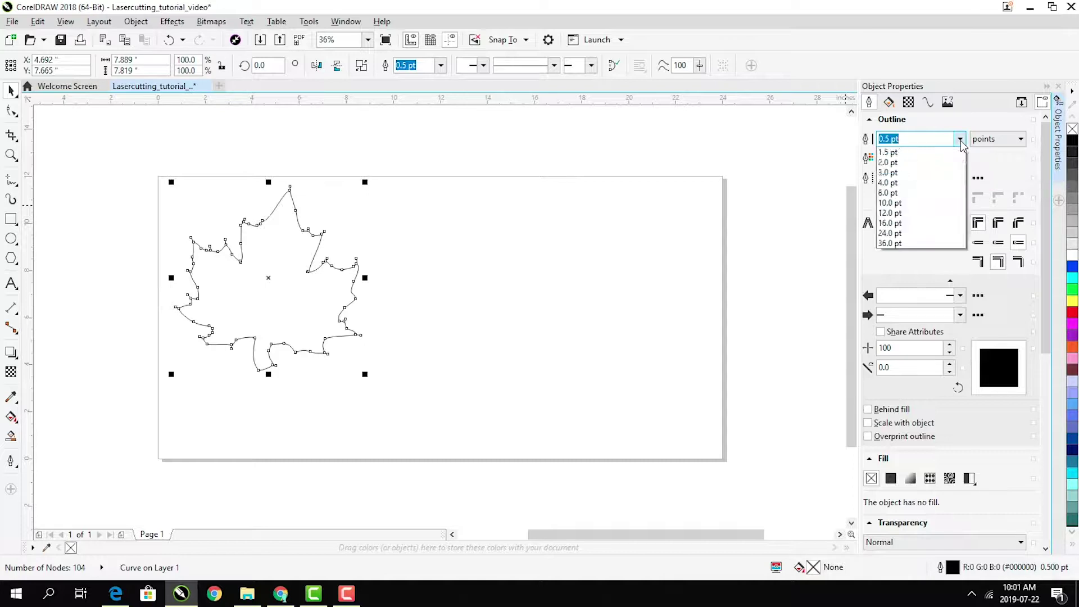
click(911, 163)
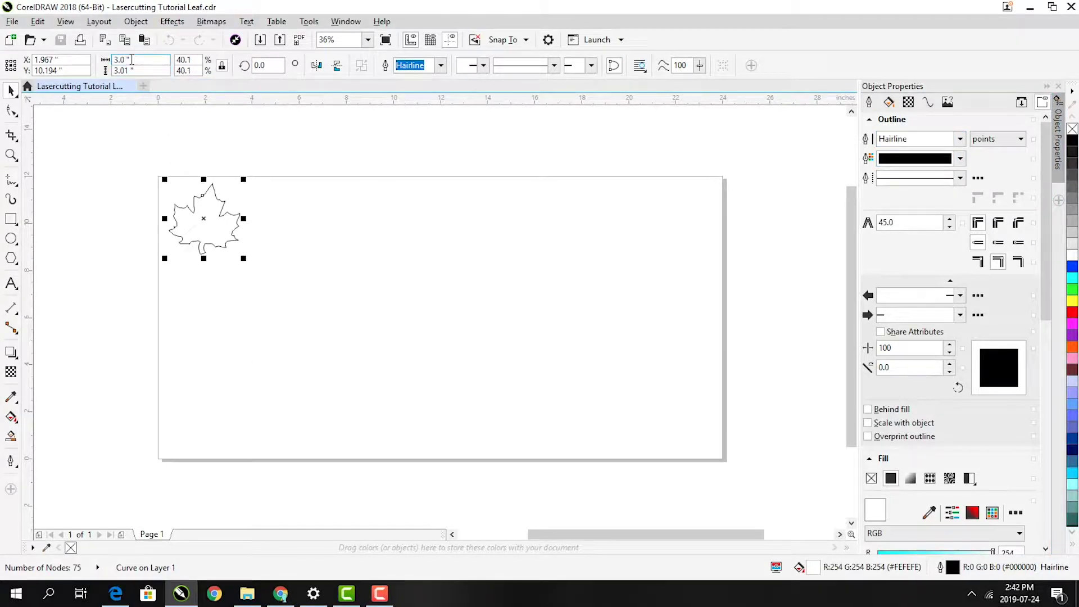
Resize the leaf proportionally to 2 inches wide.
click(142, 71)
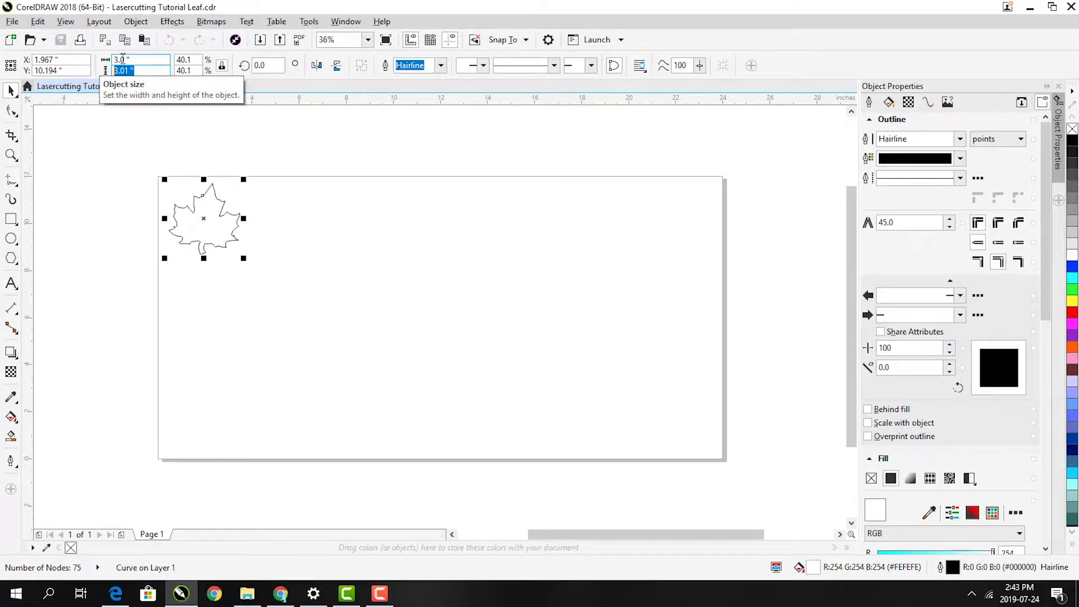
click(122, 59)
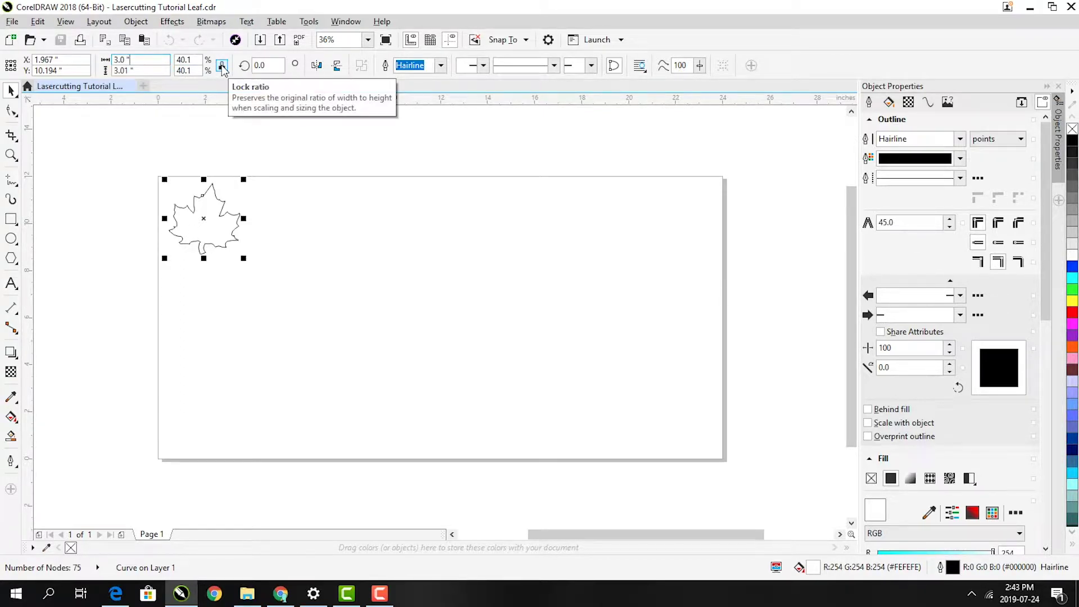
click(222, 66)
double_click(119, 60)
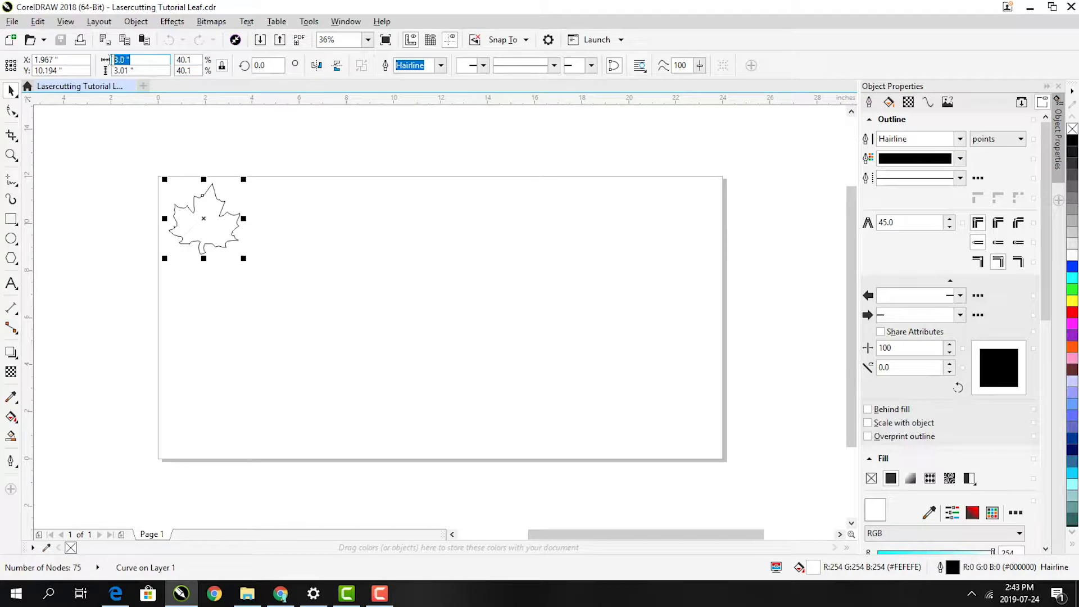
key(Return)
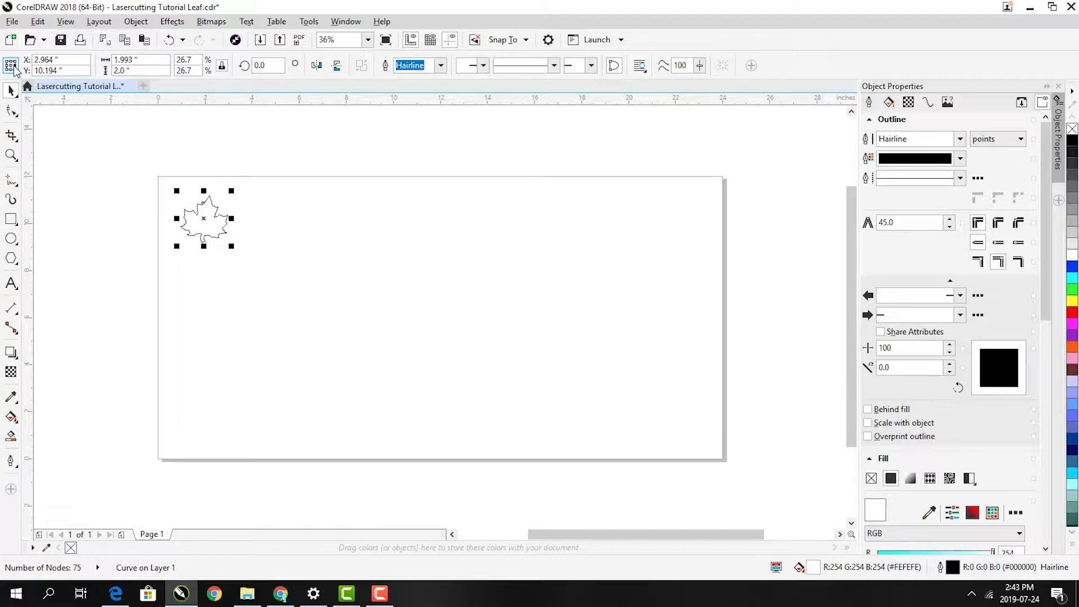
Using the top-left reference point, position the leaf at X 0.2 and Y 11.8.
click(14, 68)
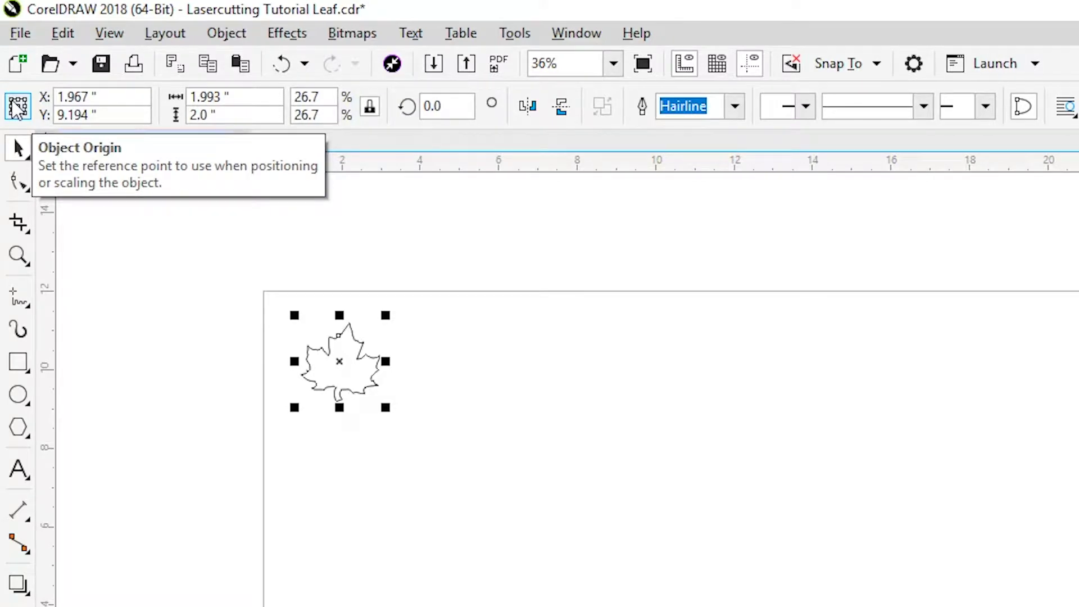
click(19, 110)
click(81, 97)
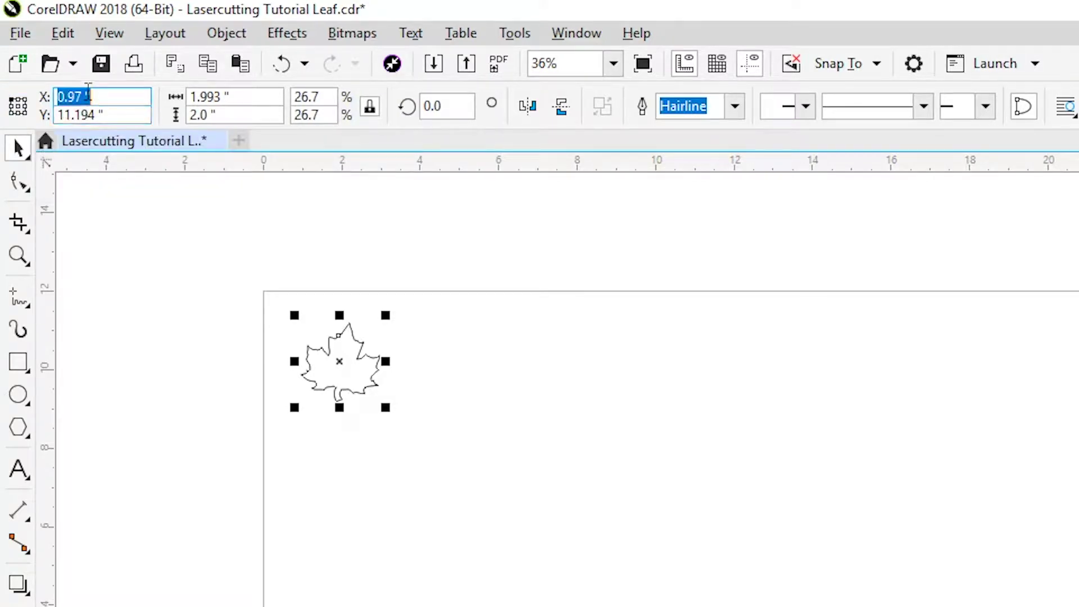
click(81, 97)
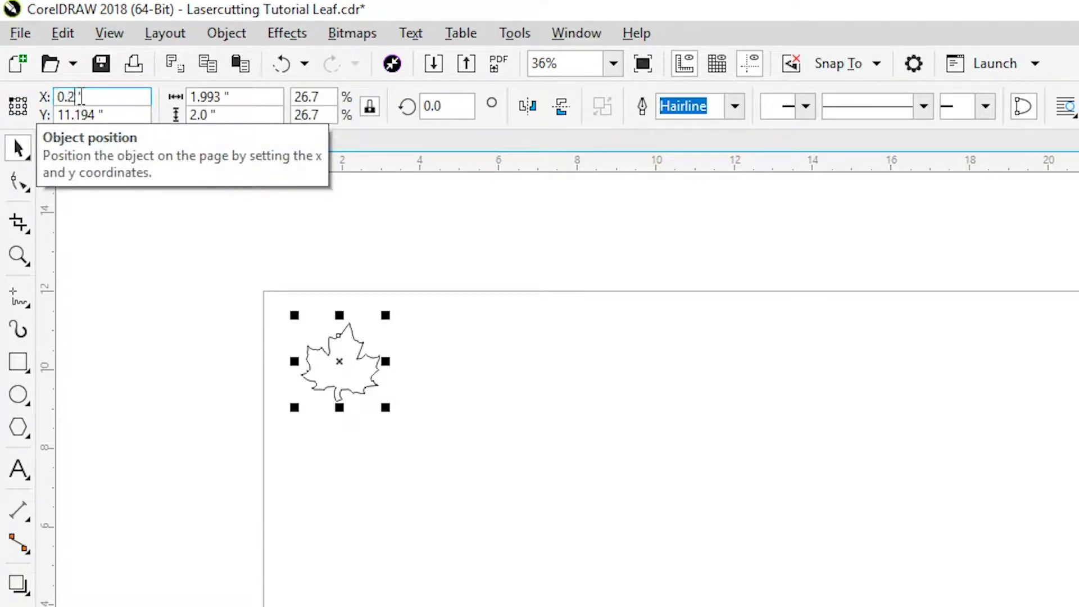
key(Return)
drag(99, 114, 76, 118)
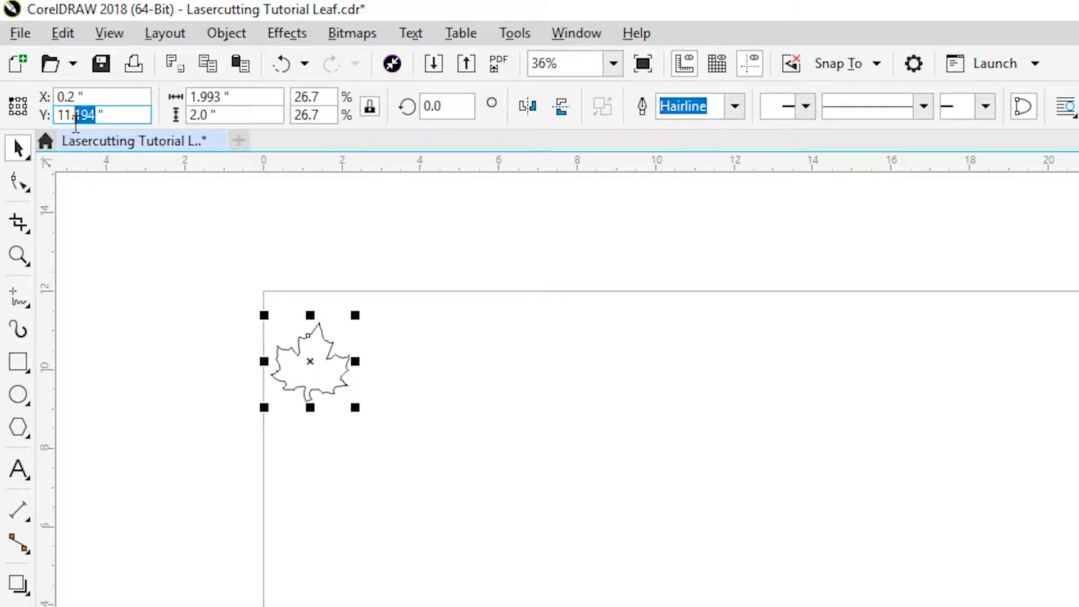
key(BackSpace)
key(Return)
click(91, 241)
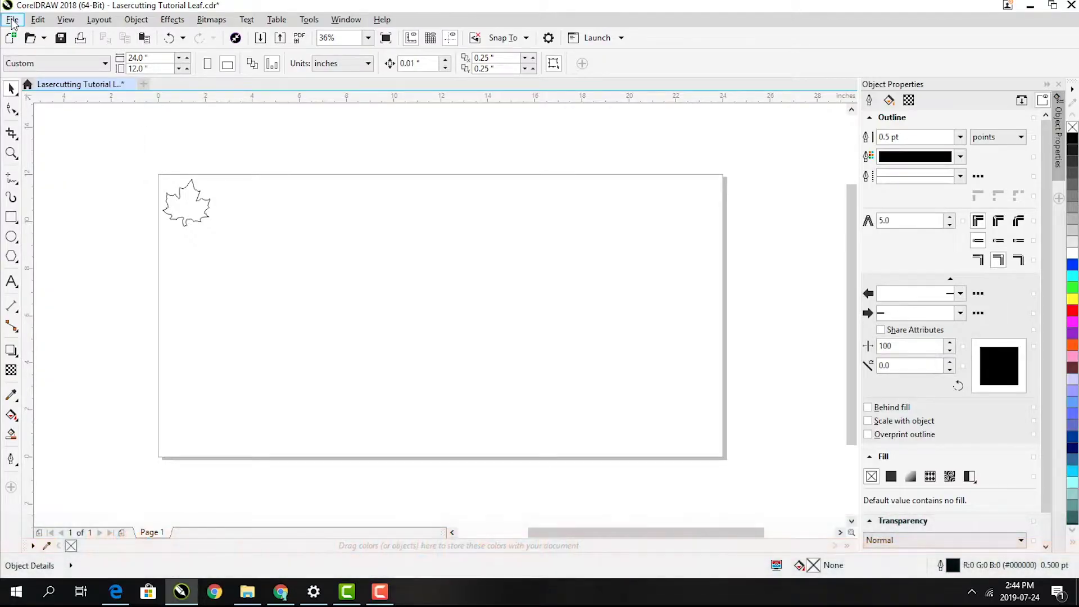
Open the Print dialog and preview the leaf page's output before returning to it.
click(13, 20)
click(40, 314)
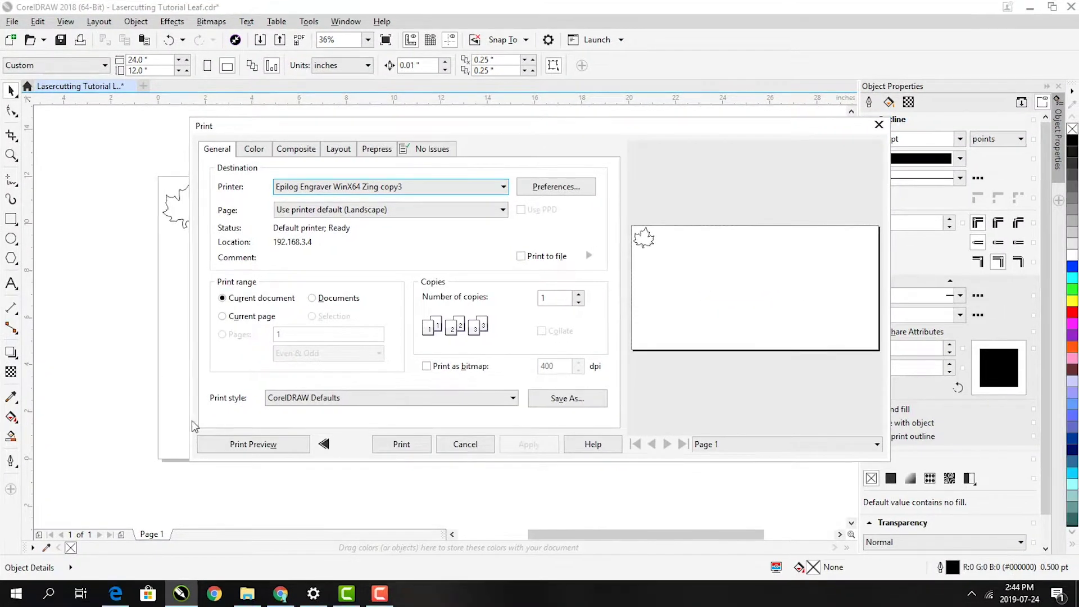
click(223, 450)
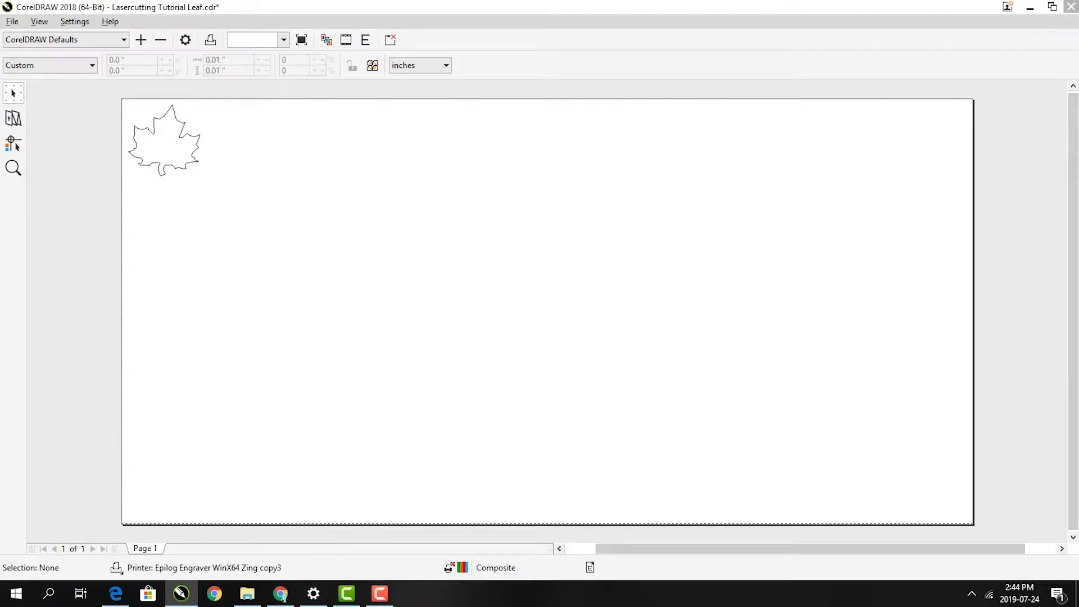
key(Escape)
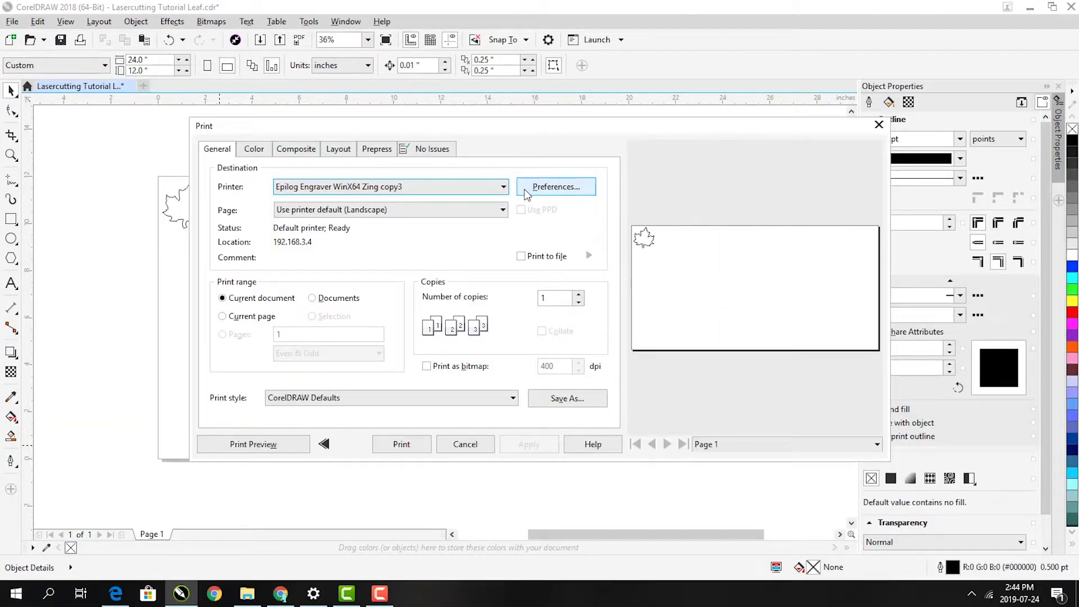
In the Epilog Engraver preferences, set the job type to Vector only.
click(527, 191)
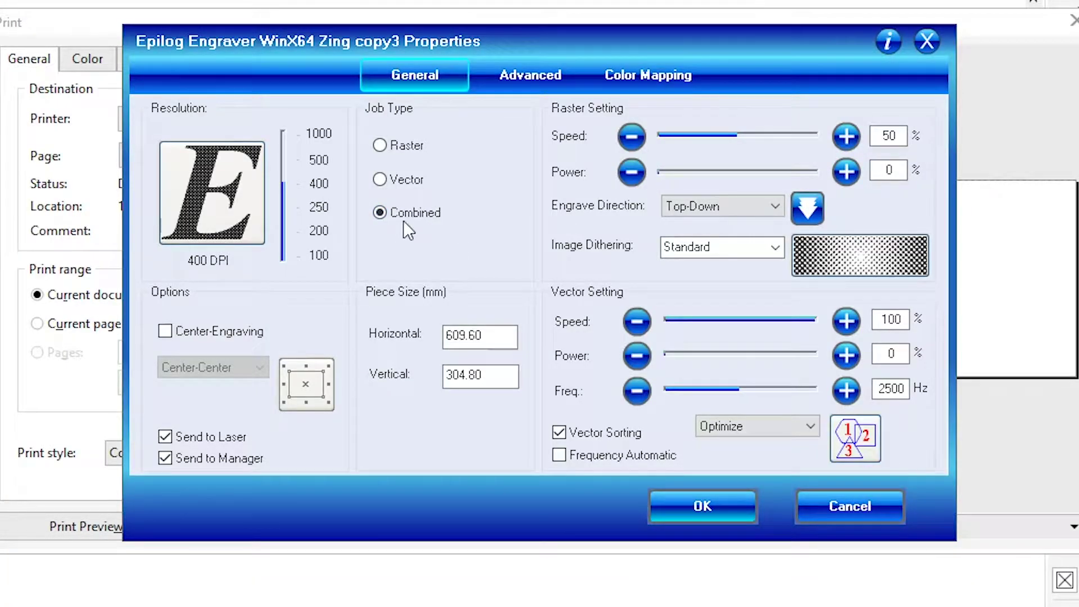
click(405, 180)
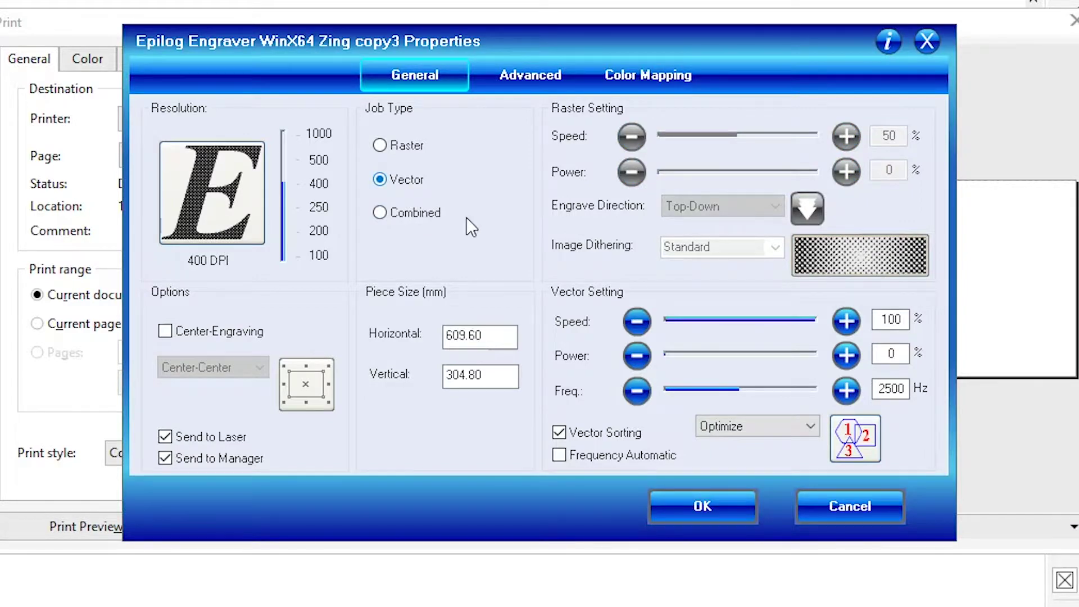
click(382, 147)
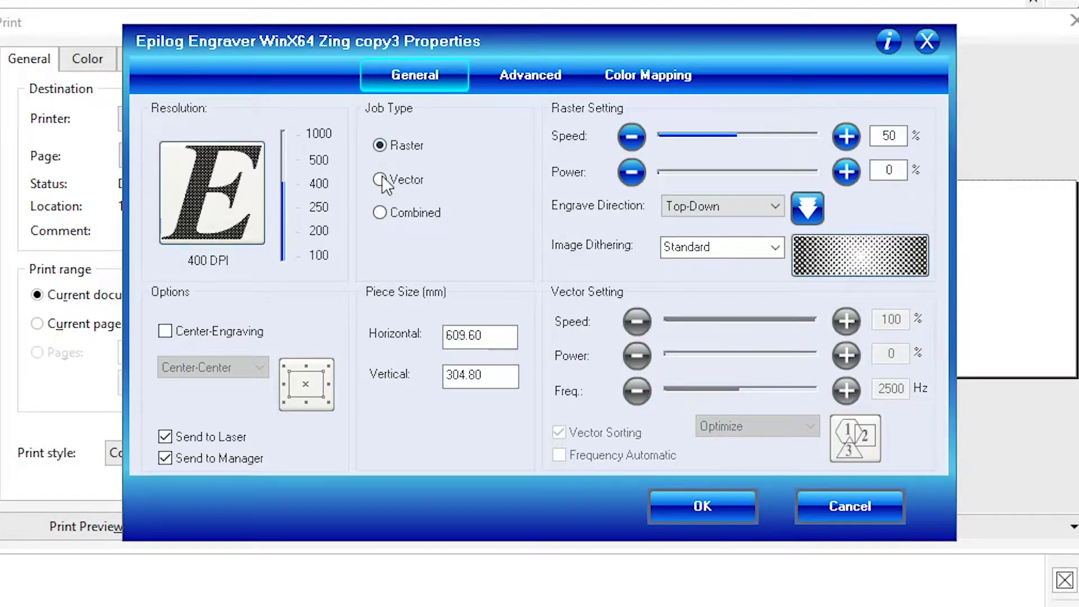
click(415, 212)
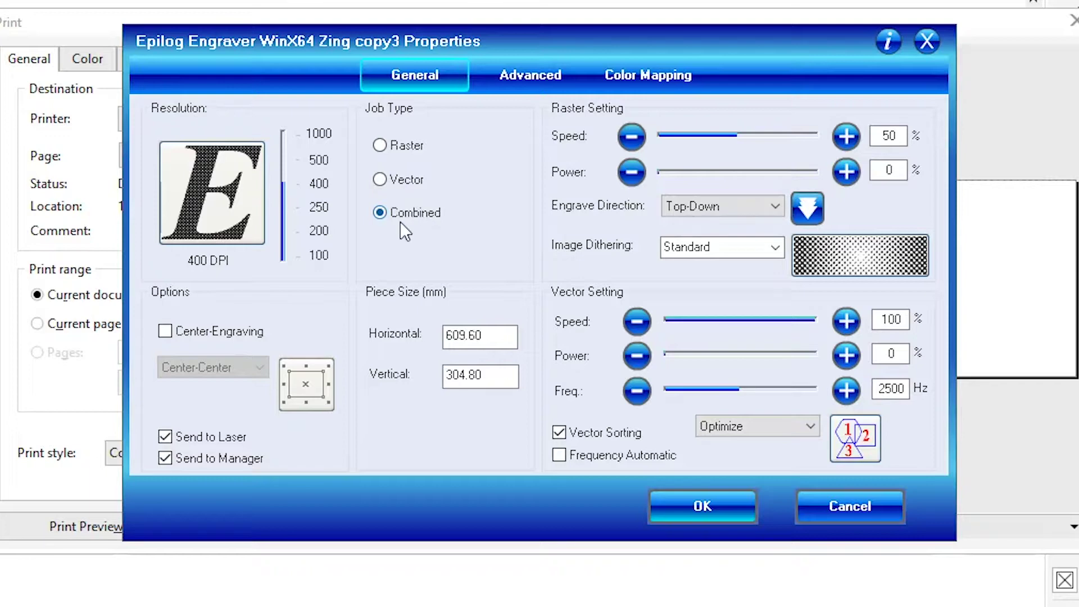
click(381, 180)
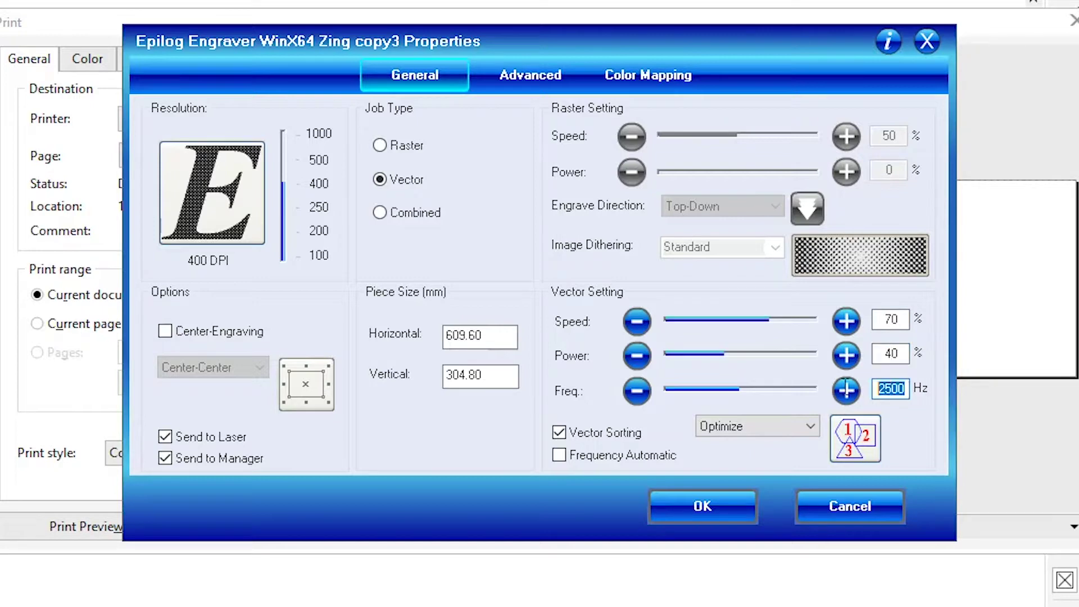
Confirm the Epilog vector settings and apply them to the leaf print job.
text(000)
click(699, 506)
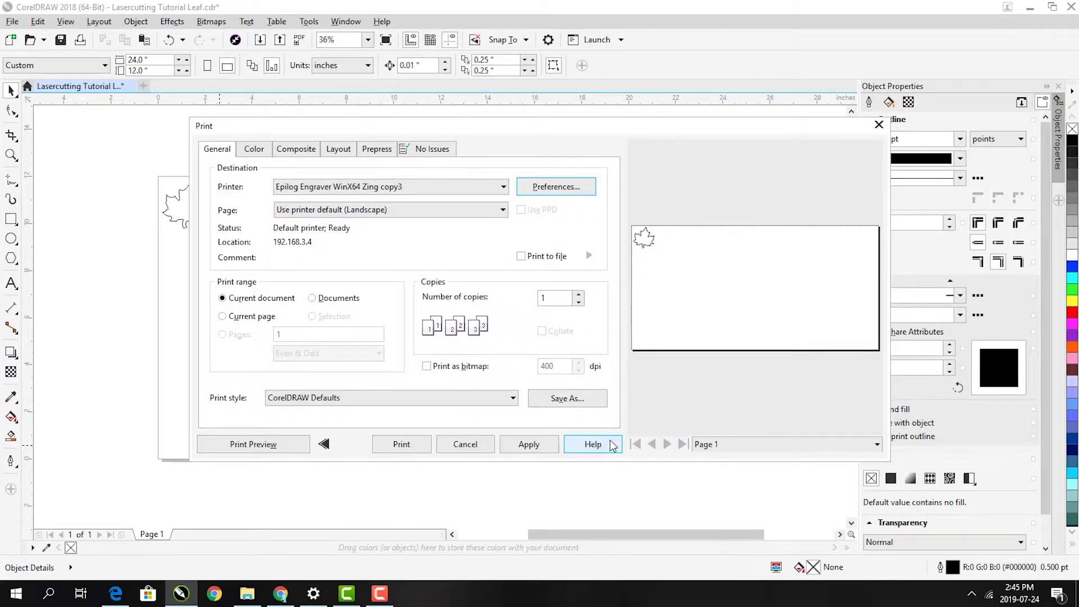
click(519, 446)
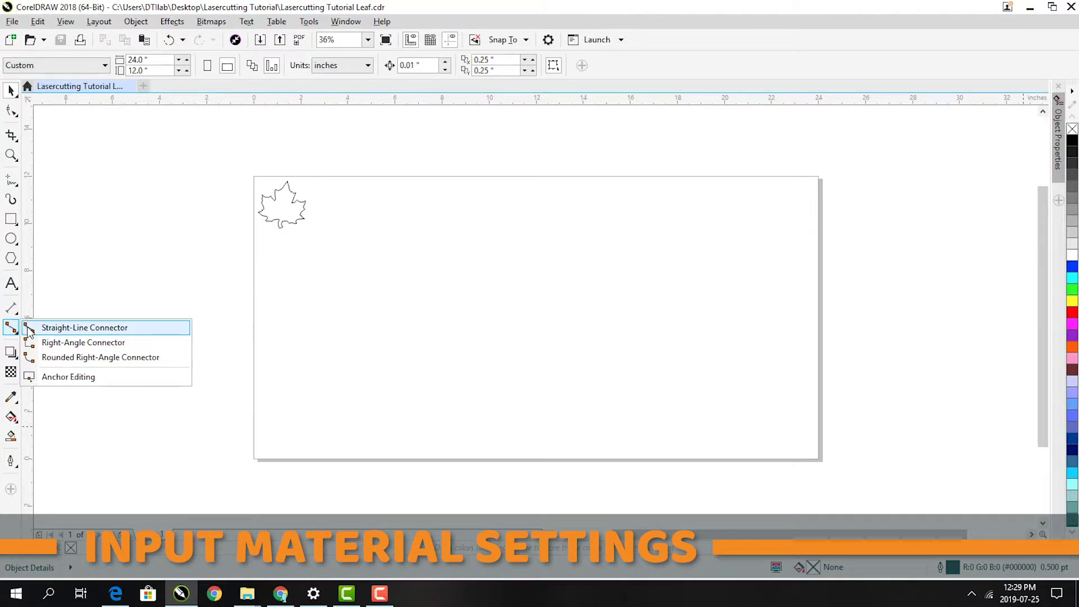
Draw a vertical and a horizontal straight-connector line framing the page's upper-left corner.
click(28, 331)
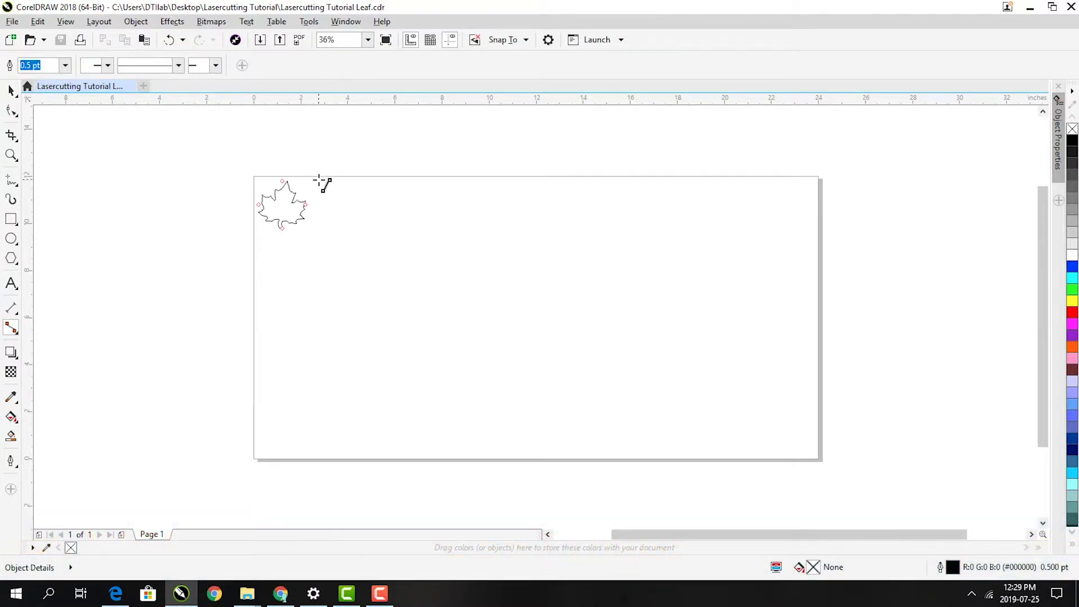
drag(320, 177, 320, 203)
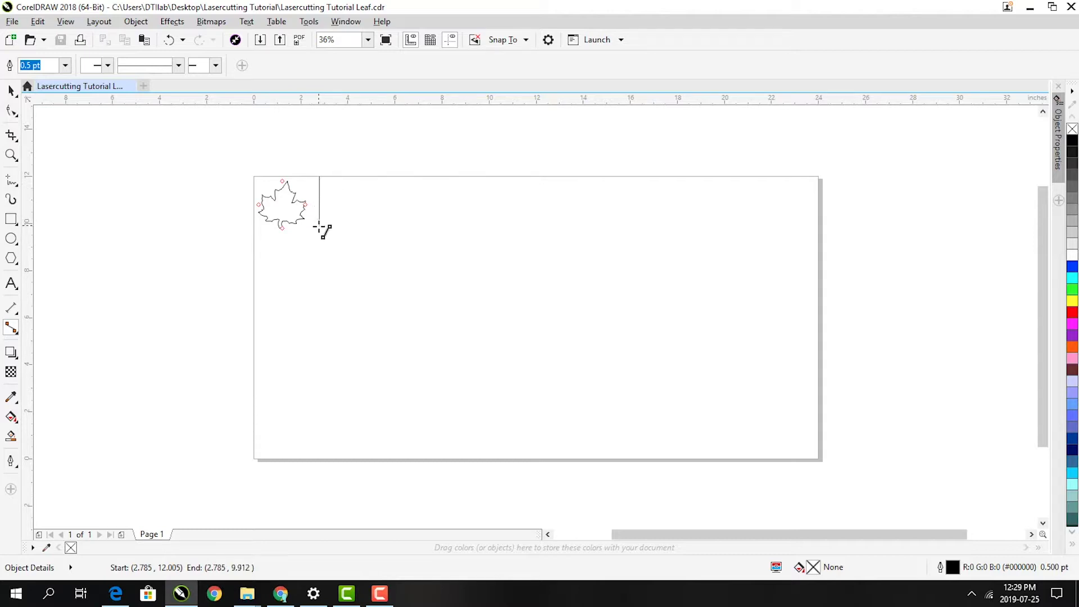
drag(319, 233, 320, 233)
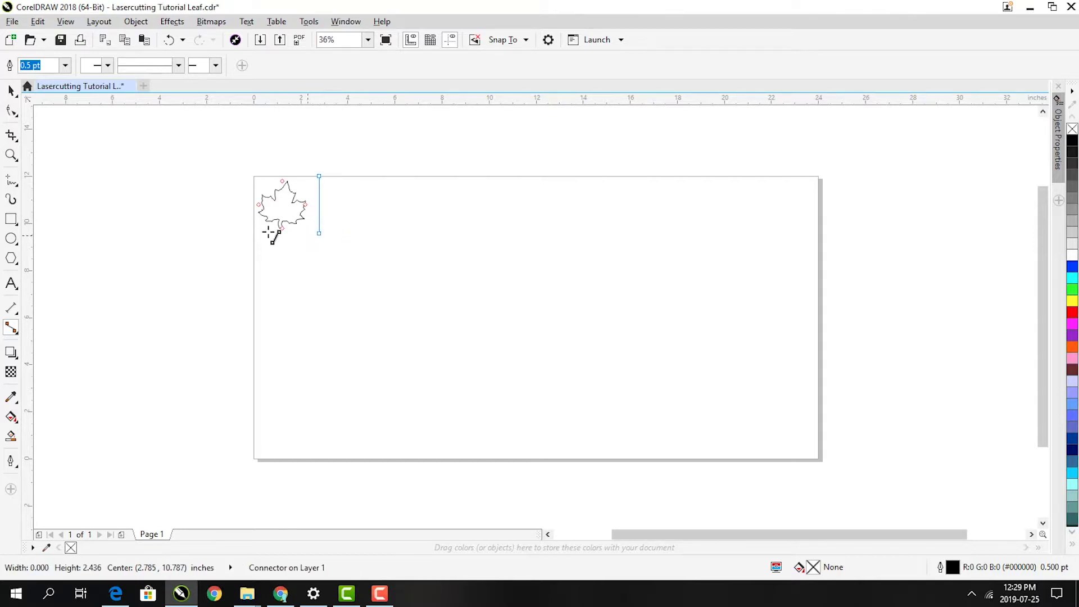
click(11, 90)
click(10, 326)
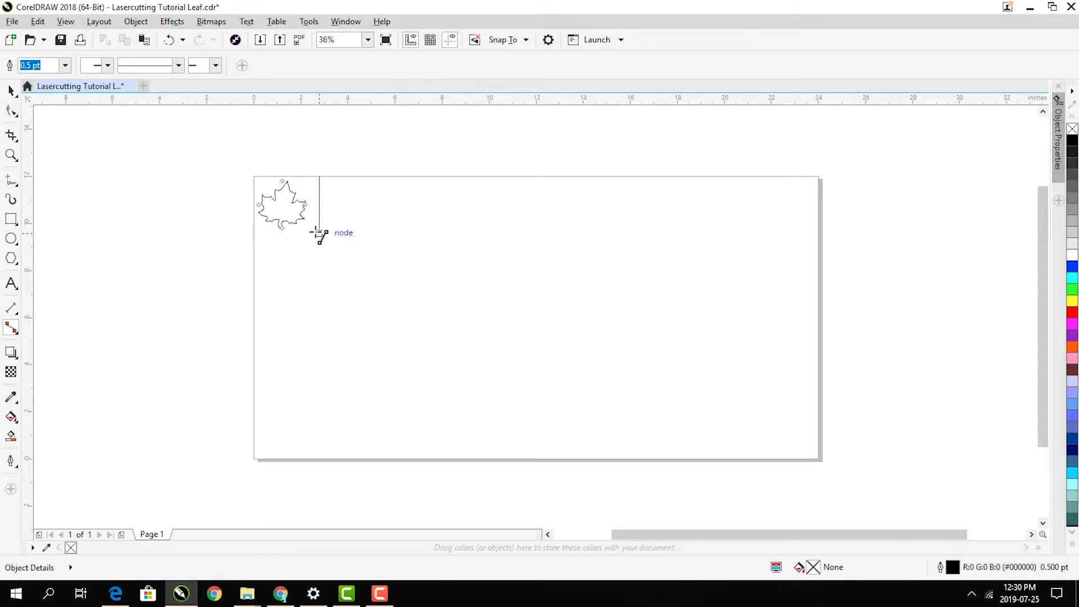
drag(319, 232, 257, 235)
Give both trim lines a Hairline outline.
key(space)
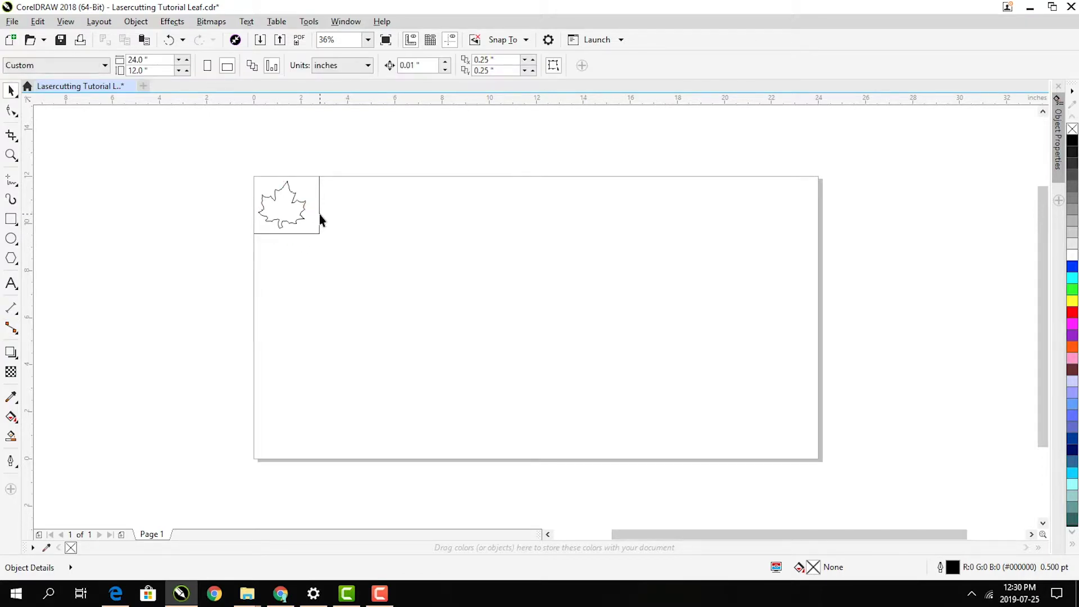
click(320, 214)
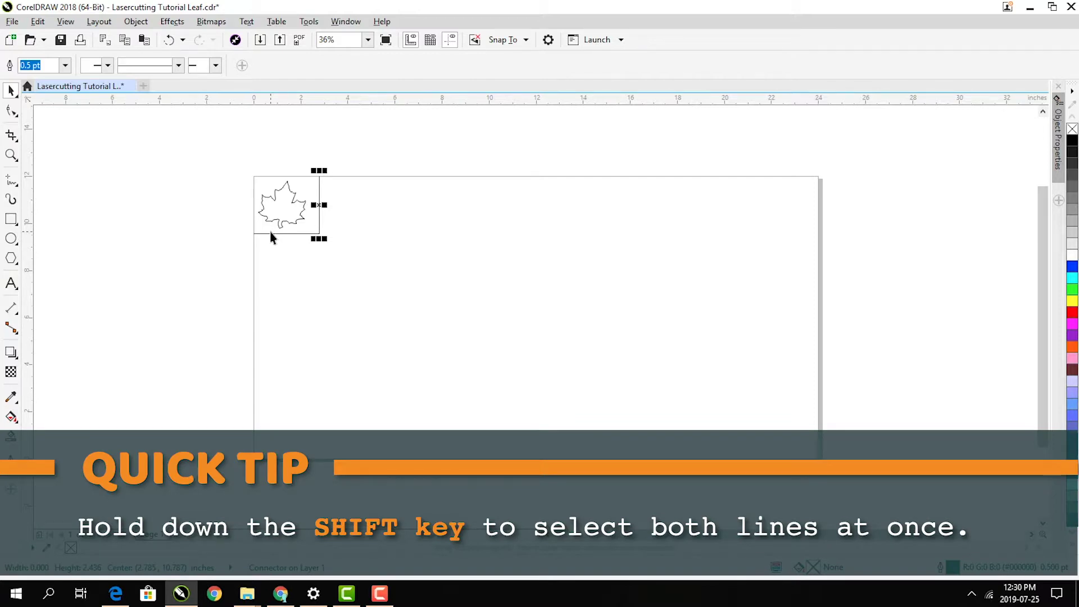
shift+click(271, 234)
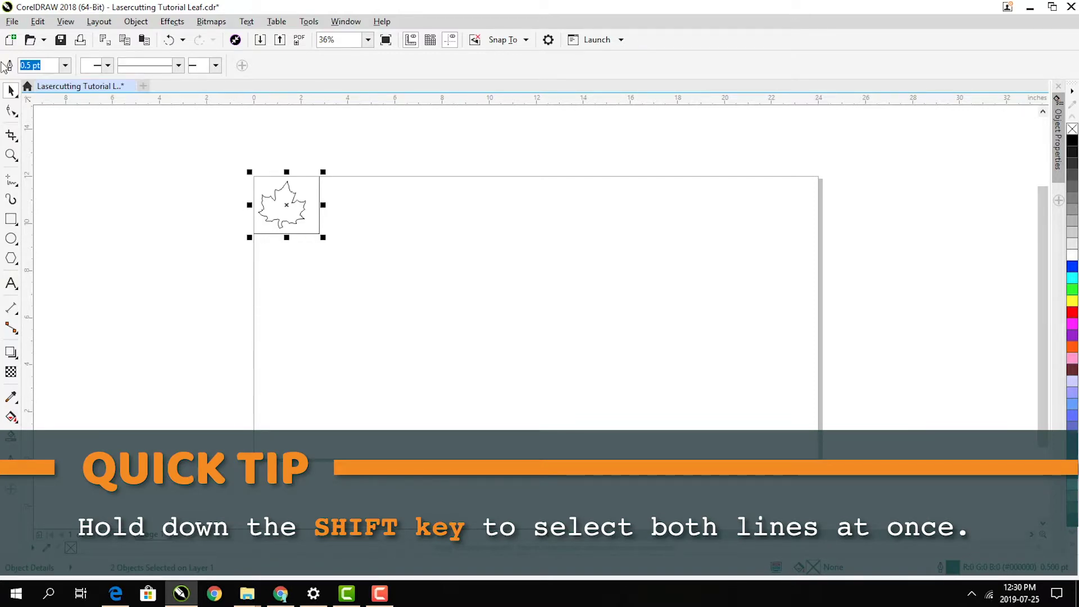
click(65, 65)
click(45, 94)
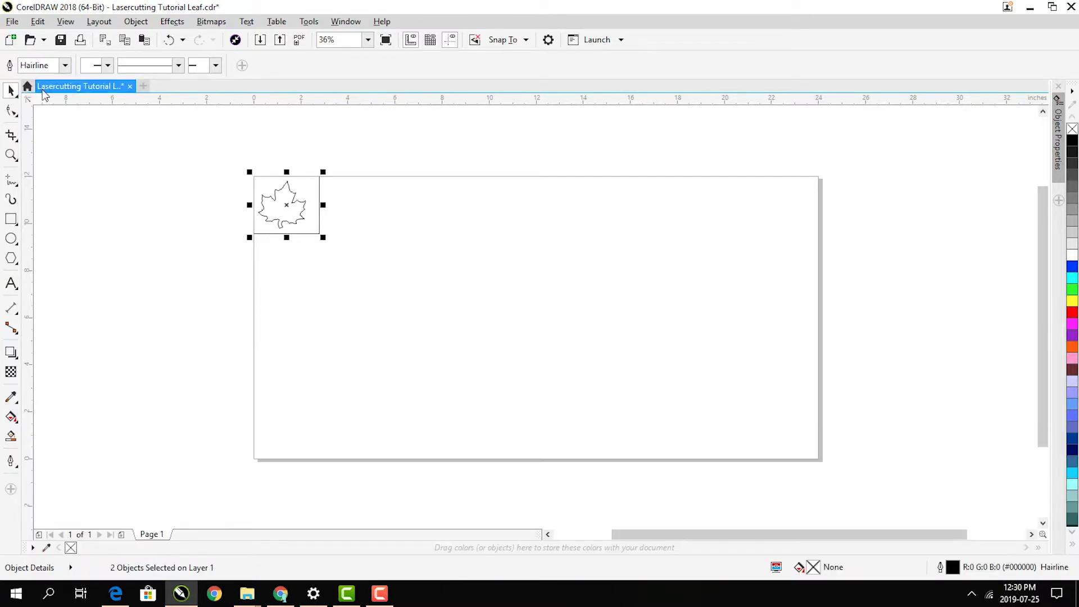
Delete the maple leaf, leaving only the two trim lines.
click(187, 209)
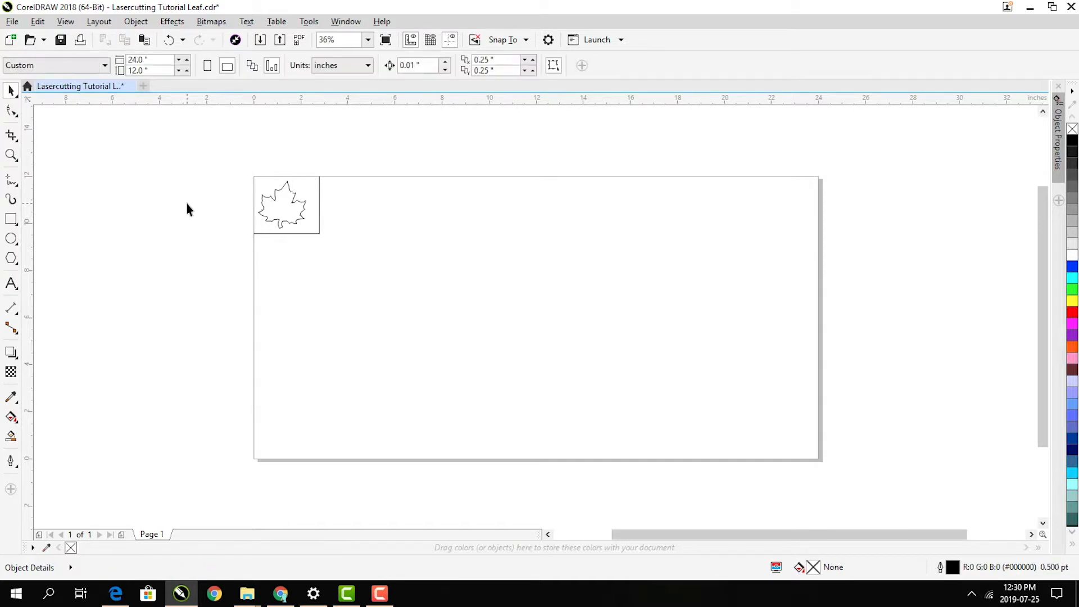
click(279, 214)
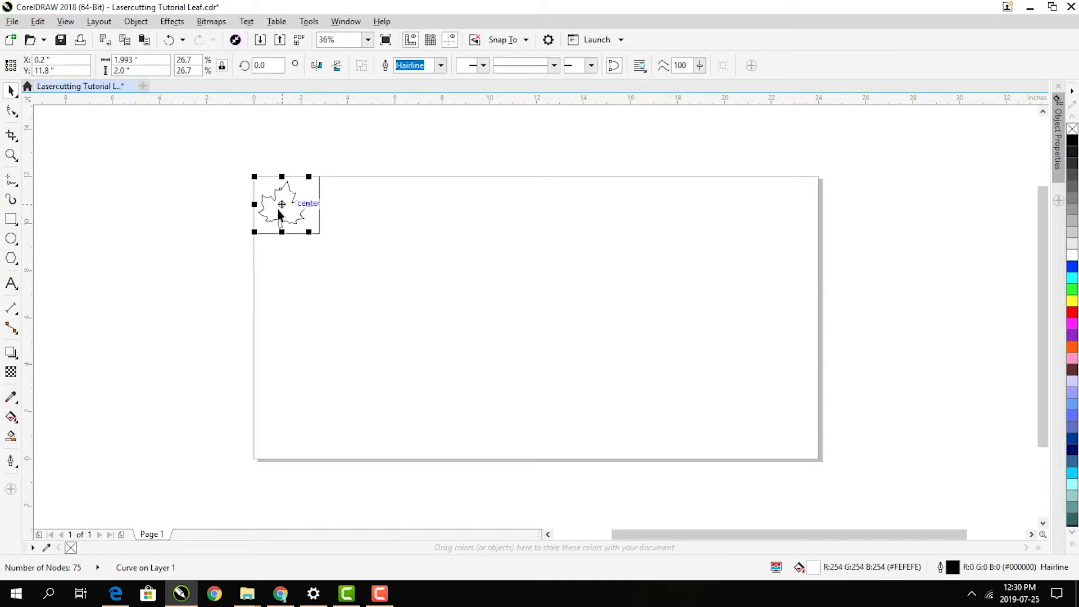
key(Delete)
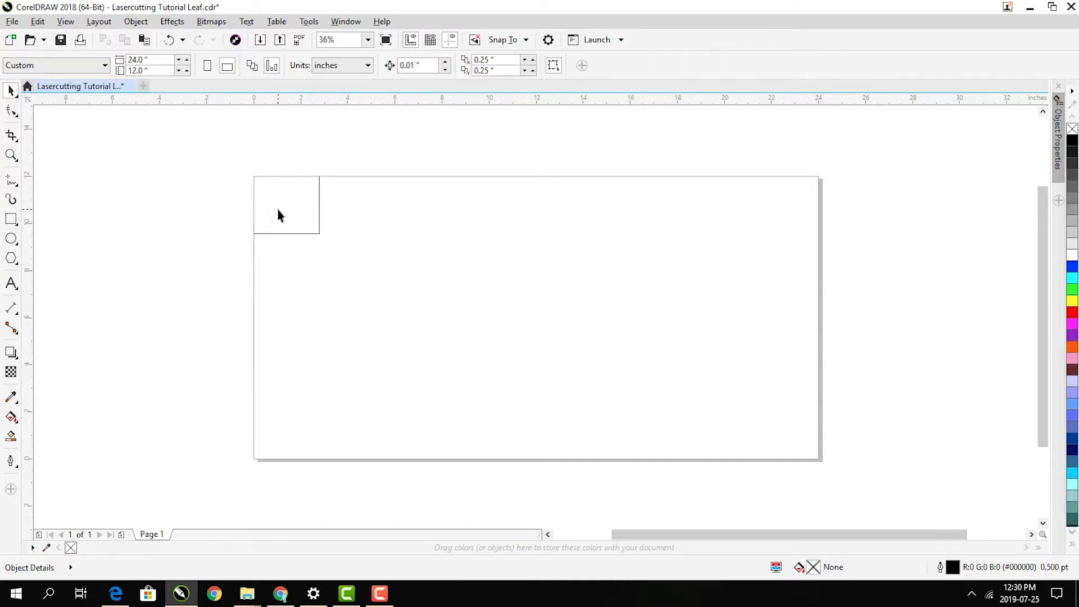
Reopen Print, check the Epilog vector settings, and apply them for the trim lines.
click(11, 22)
click(51, 316)
click(578, 187)
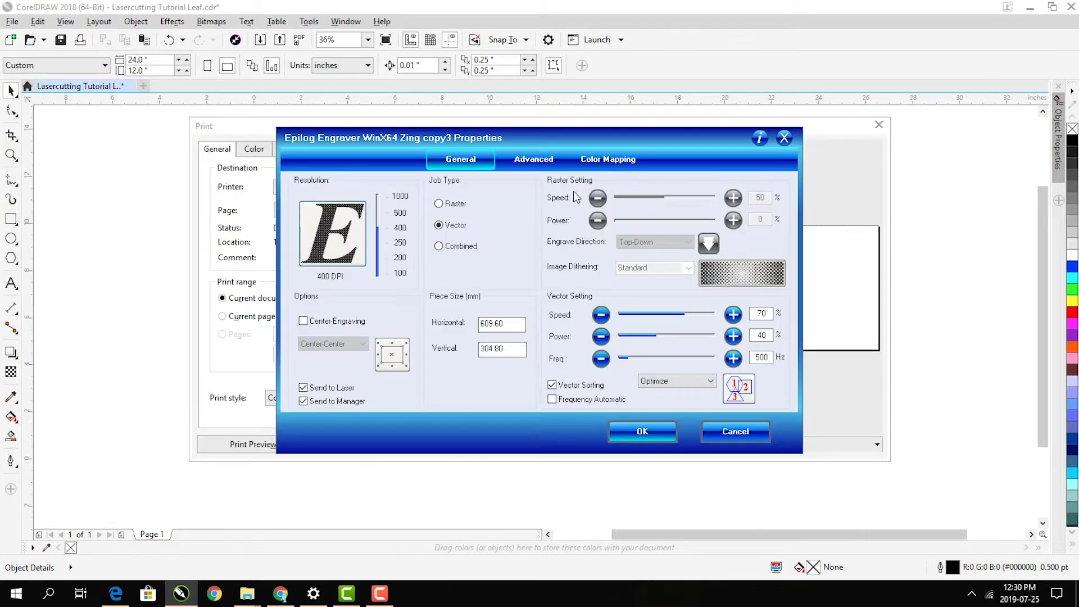
click(643, 432)
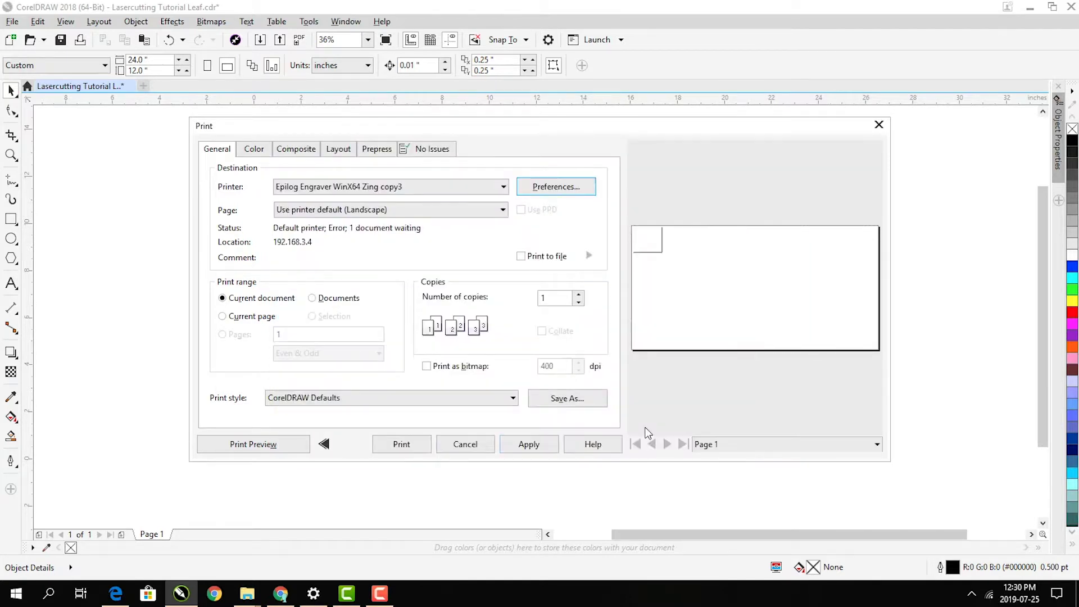